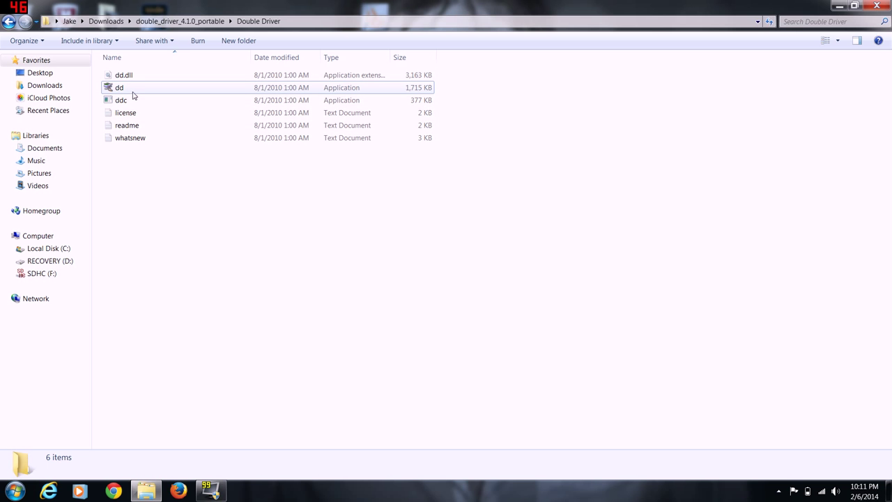
Read the Double Driver readme file and close it, and run the dd application despite its unverified publisher.
double_click(139, 129)
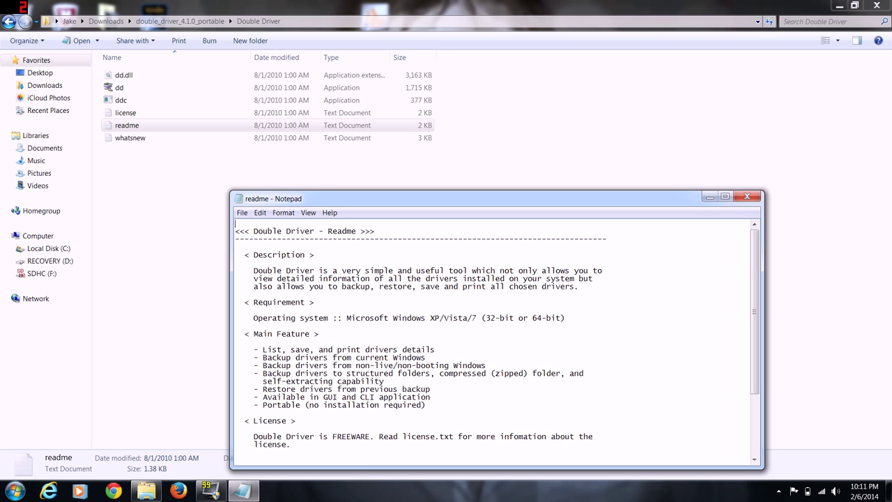
left_click(748, 198)
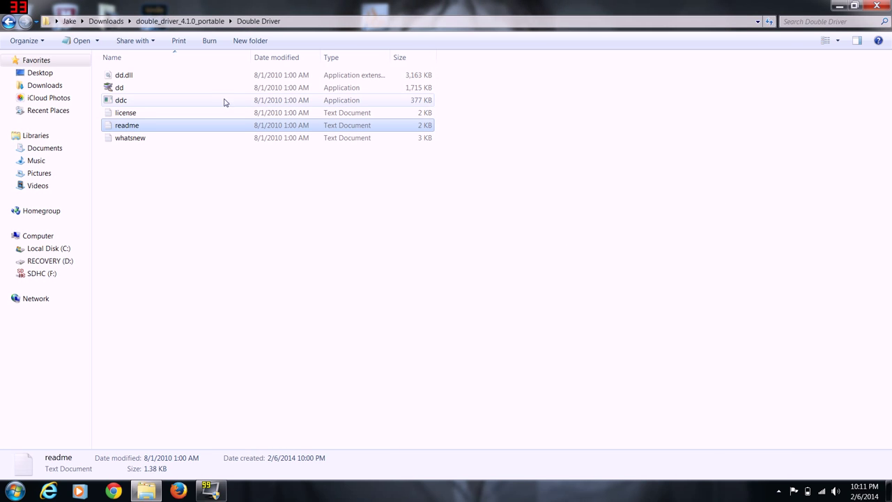
double_click(151, 91)
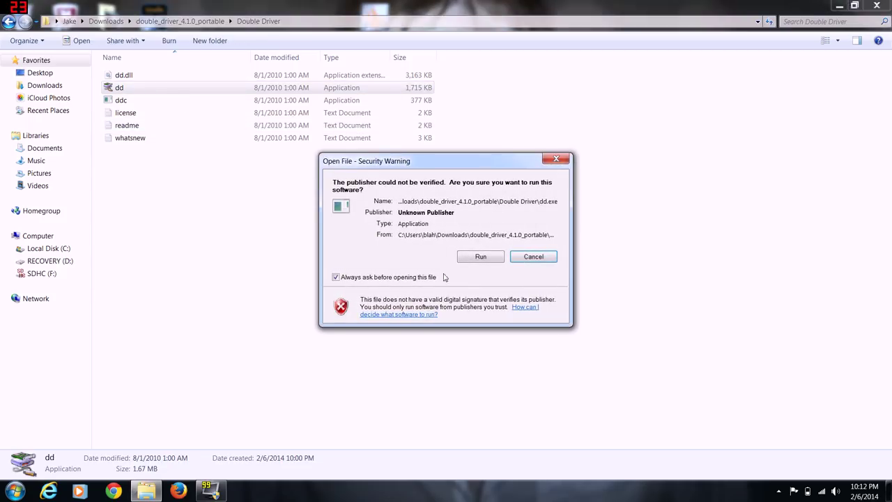
left_click(479, 257)
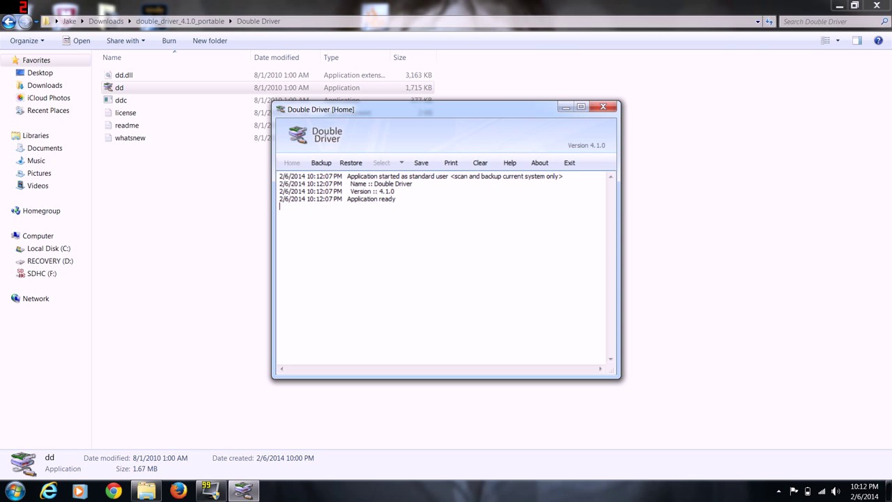
Read through the version history in the whatsnew text file and close it.
double_click(194, 140)
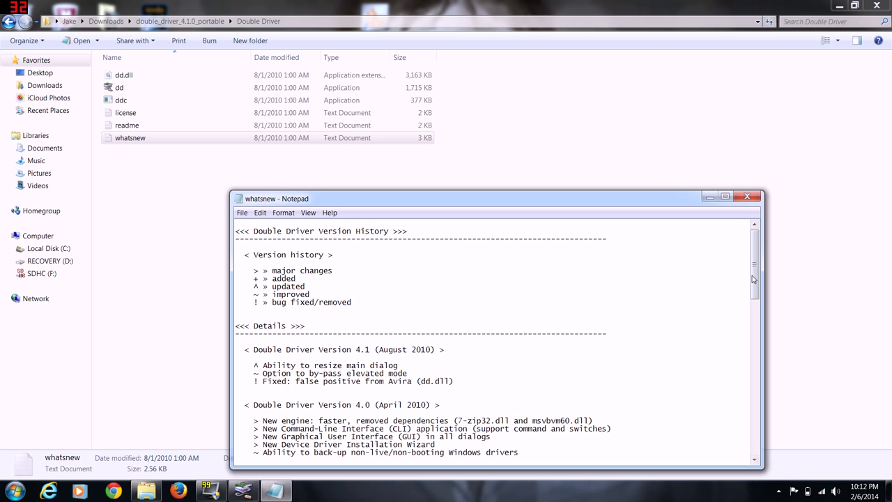
left_click_drag(754, 273, 796, 399)
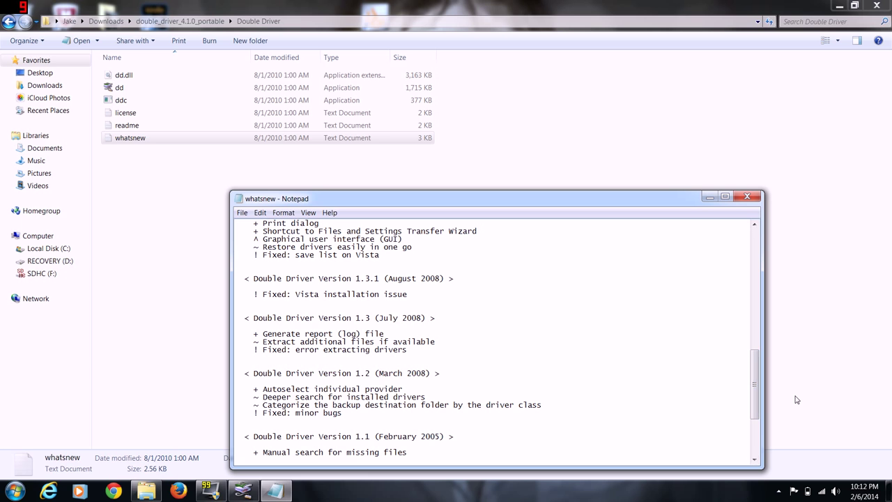
left_click(747, 196)
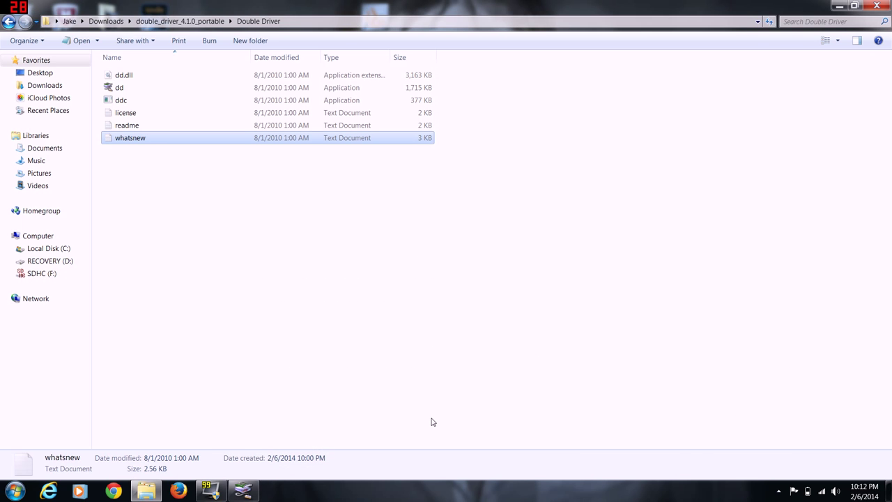
Switch to Double Driver, scan the current system for drivers to back up, and widen the Name column of the list.
left_click(244, 491)
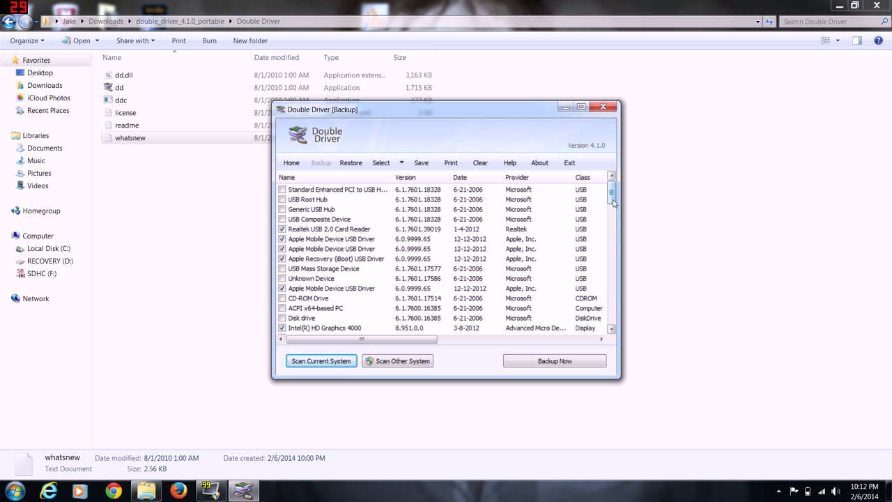
mouse_move(613, 203)
left_mouse_down()
mouse_move(625, 287)
mouse_move(613, 195)
left_mouse_up()
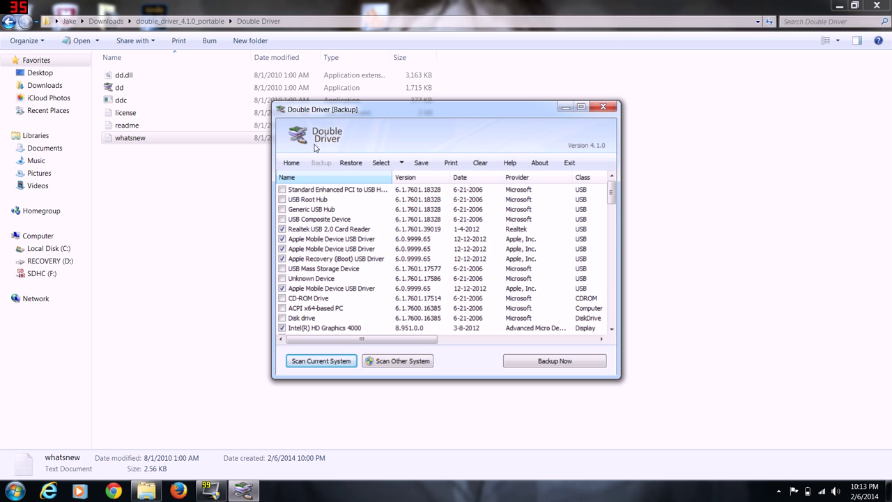
left_click_drag(392, 179, 415, 180)
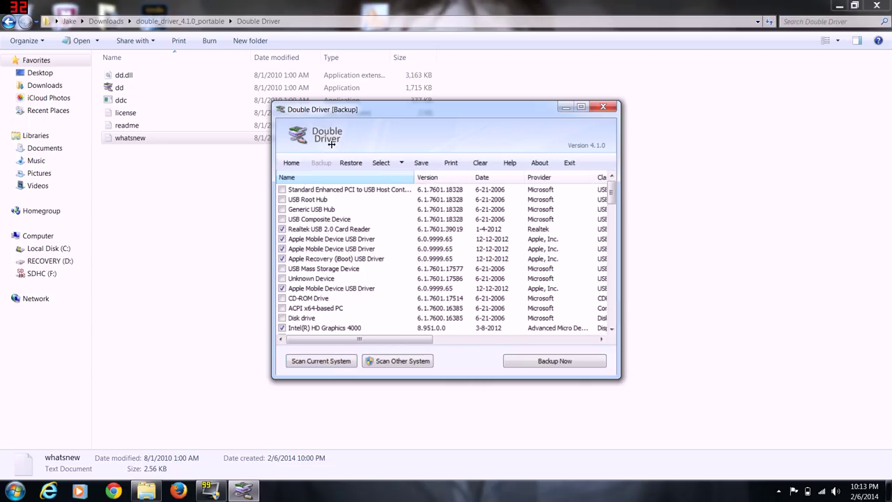
key("Up")
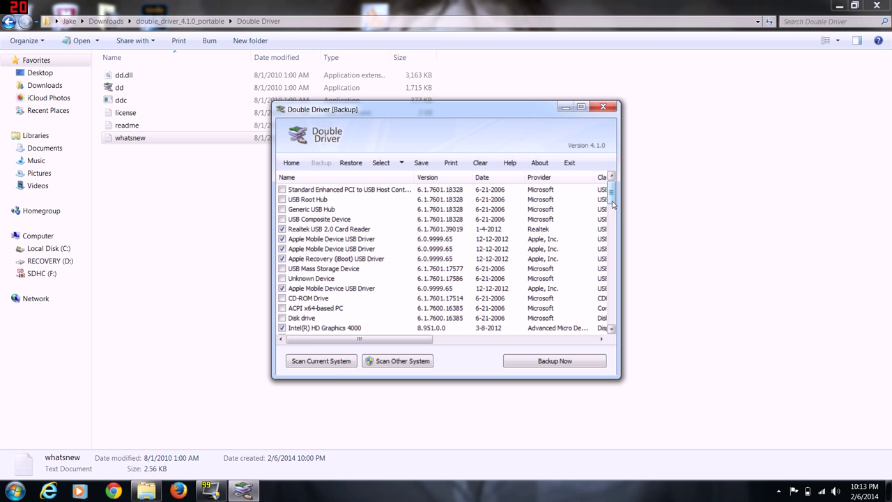
Examine the scanned driver list down to its end, checking which drivers are ticked for backup.
left_click_drag(612, 203, 617, 257)
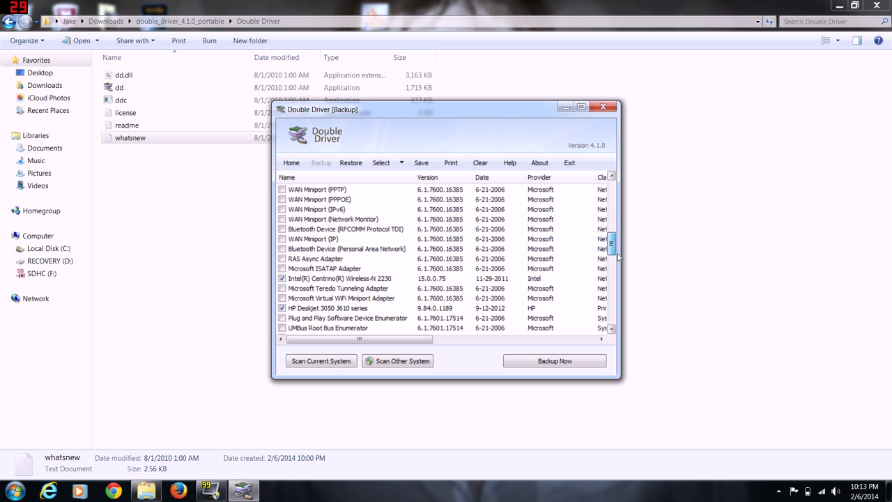
left_click_drag(617, 257, 617, 263)
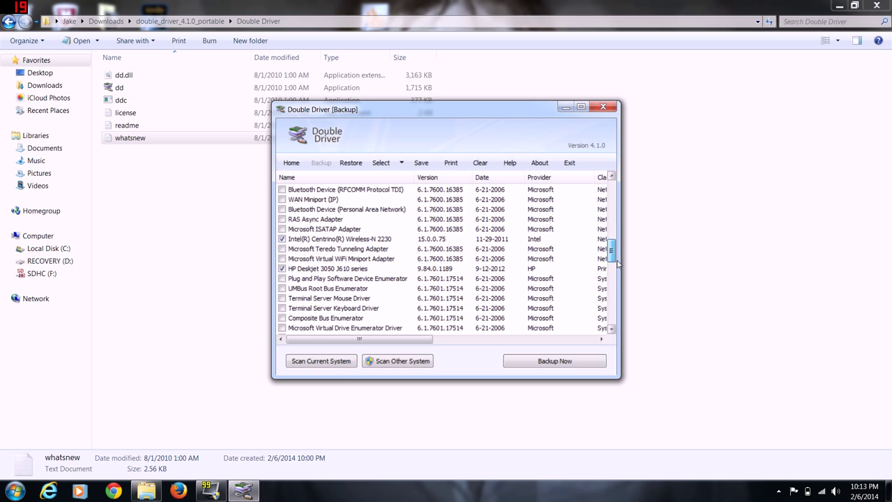
left_click_drag(617, 263, 617, 301)
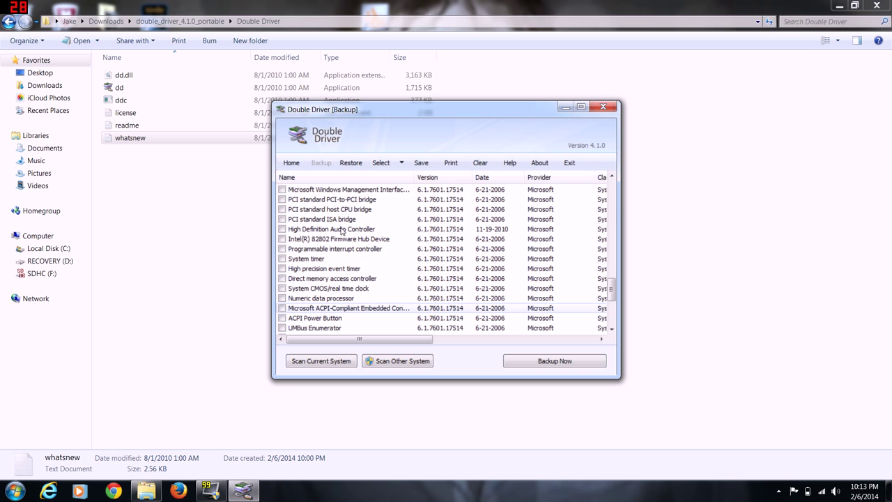
scroll(613, 293, "down", 2)
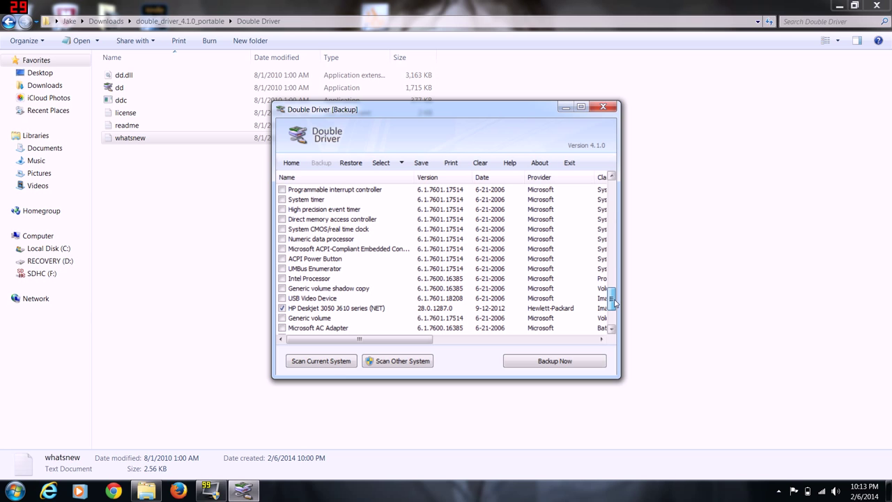
scroll(492, 249, "down", 2)
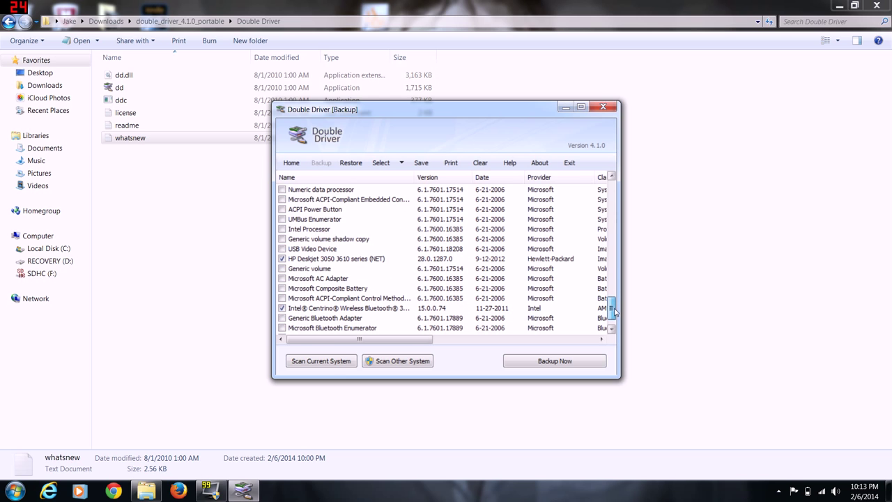
scroll(494, 251, "down", 1)
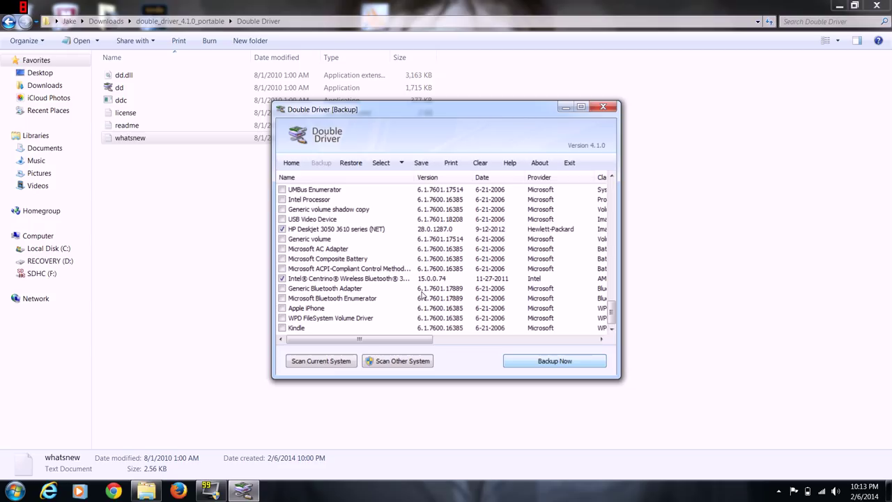
Back up the ticked drivers to the Double Driver Backup folder in Documents, using the default structured folder output.
left_click(528, 363)
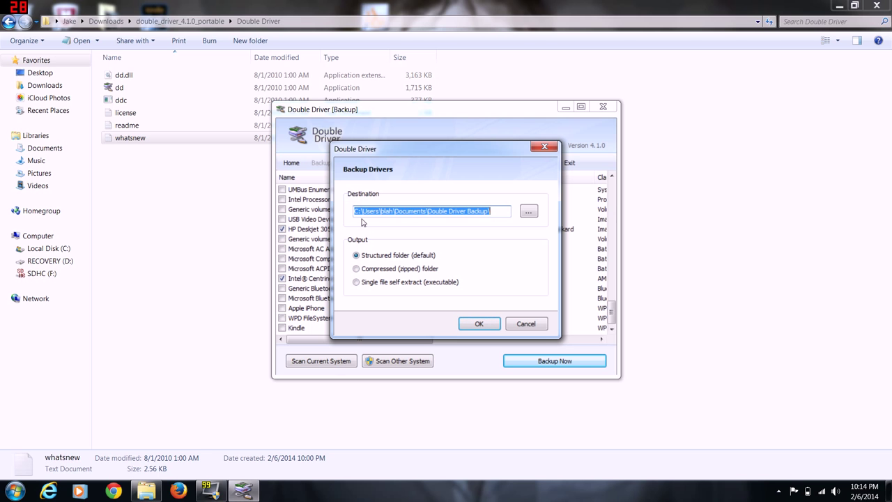
left_click(479, 323)
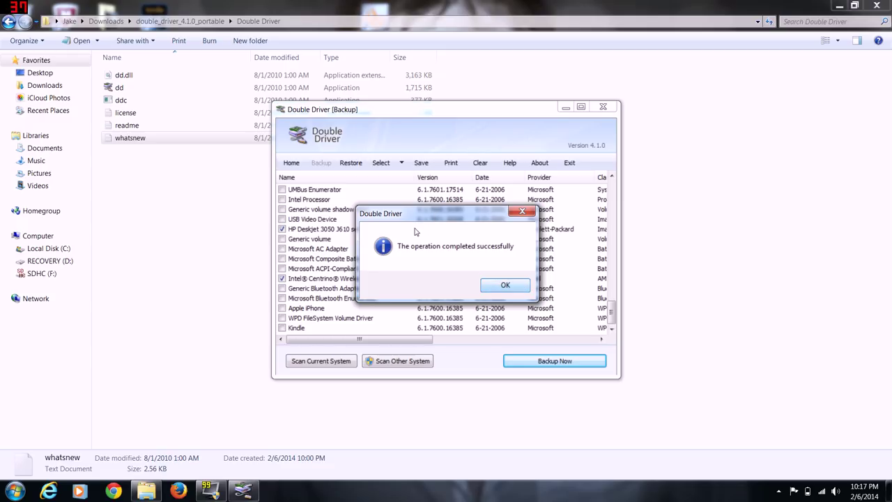
left_click(506, 285)
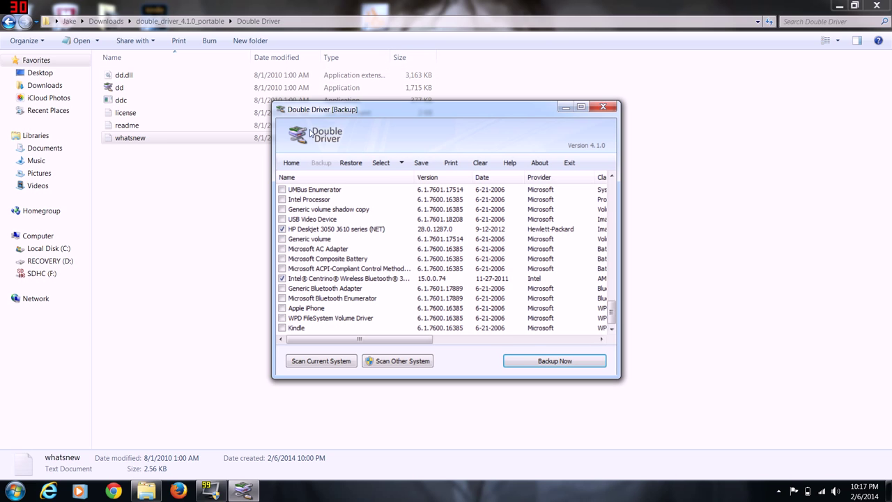
Look over the driver selection presets and the backup output options, leaving both without changing anything.
left_click(403, 164)
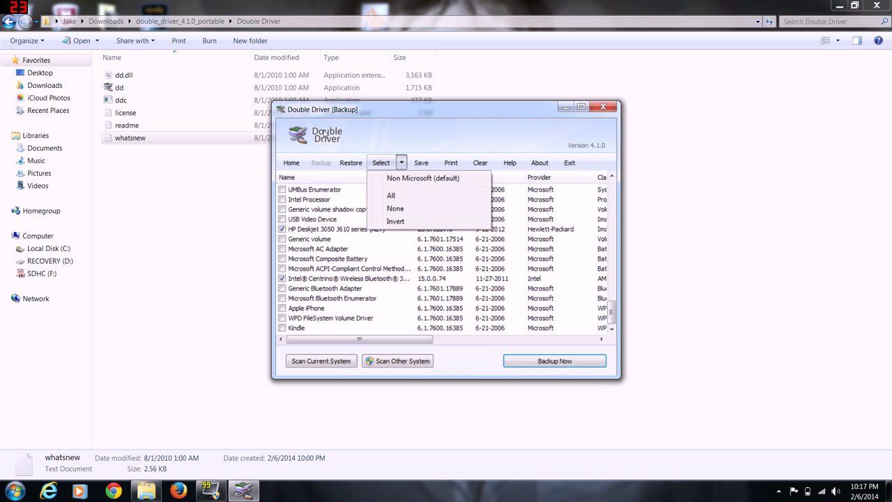
left_click(402, 164)
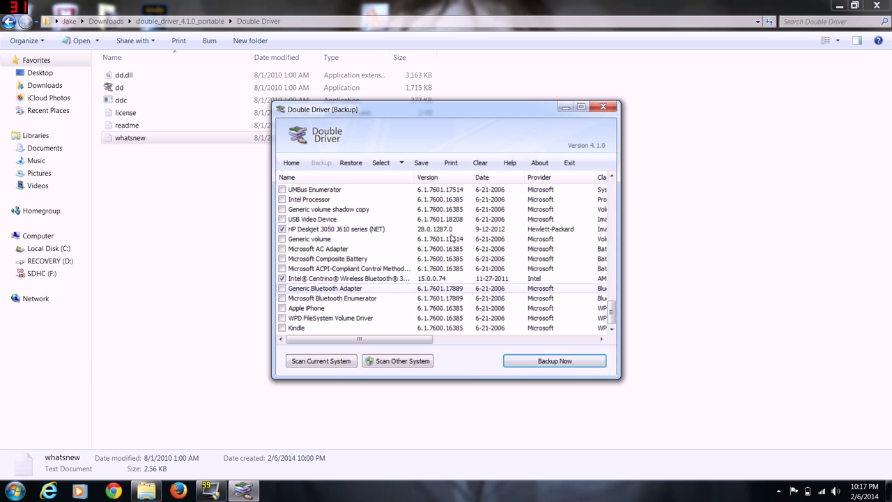
key("Return")
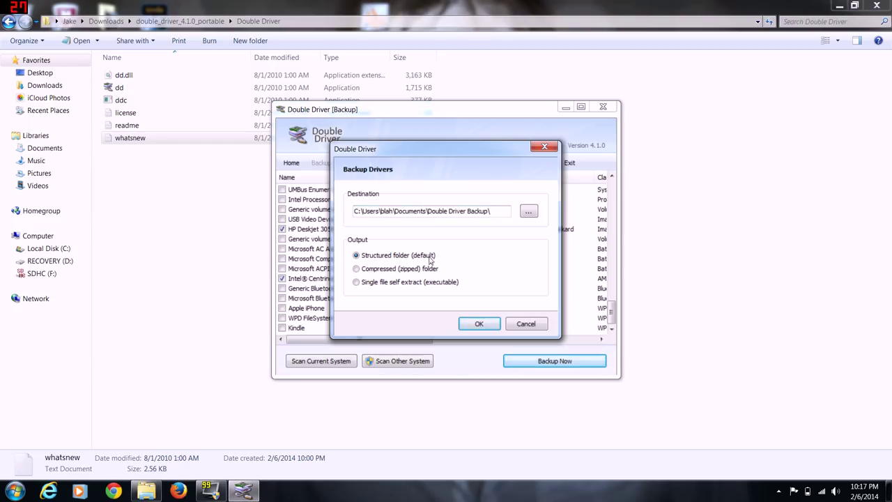
left_click(535, 324)
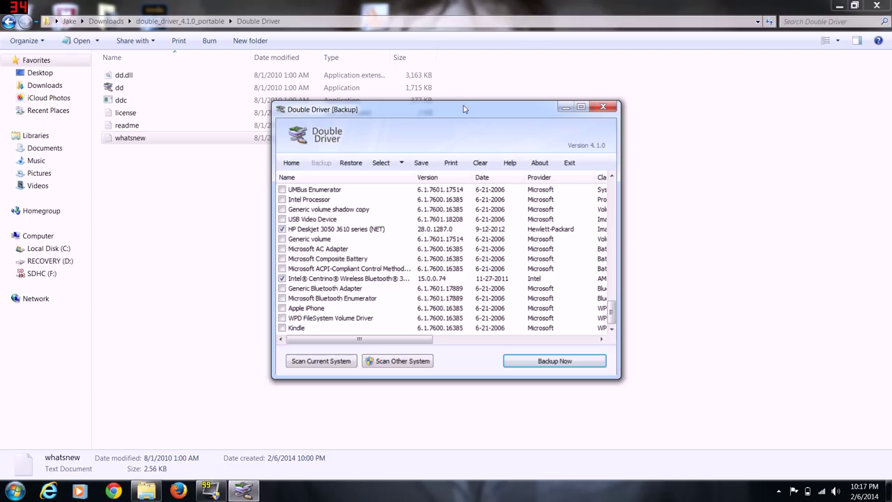
left_click(603, 108)
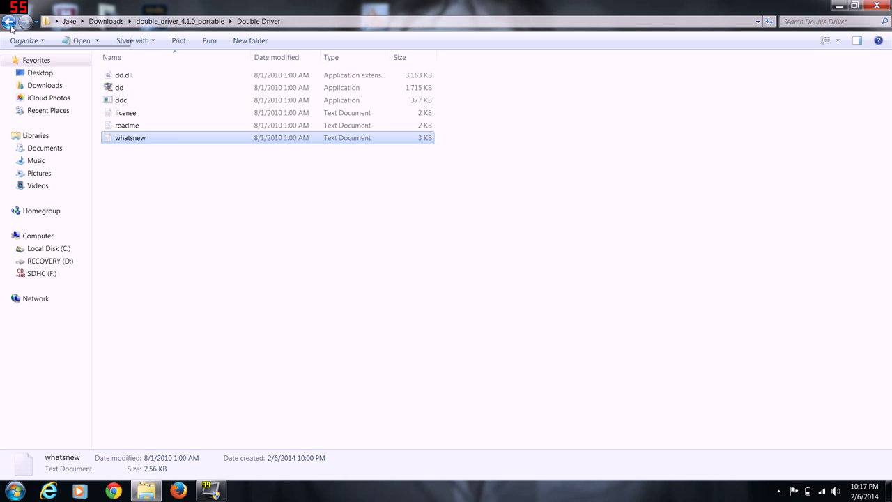
left_click(57, 151)
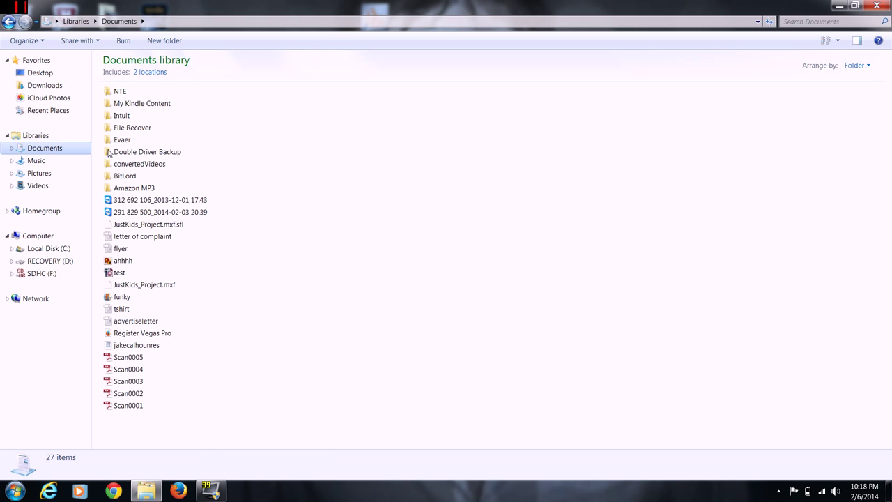
double_click(136, 152)
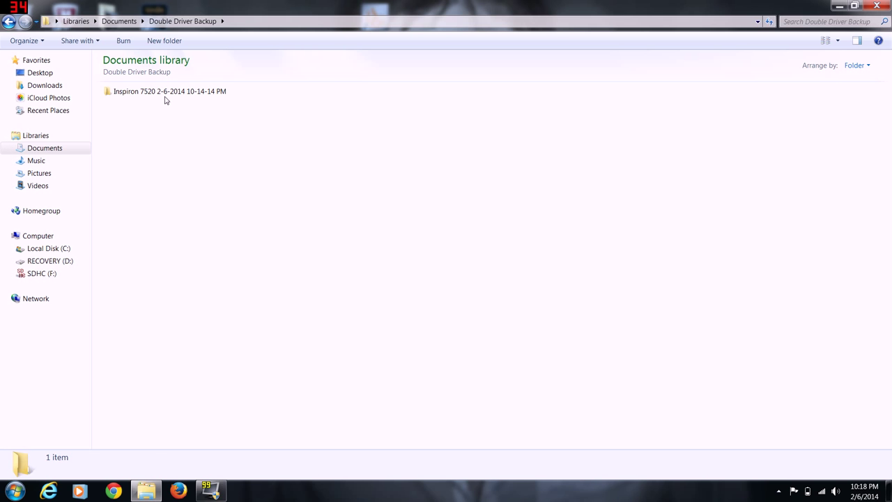
mouse_move(167, 99)
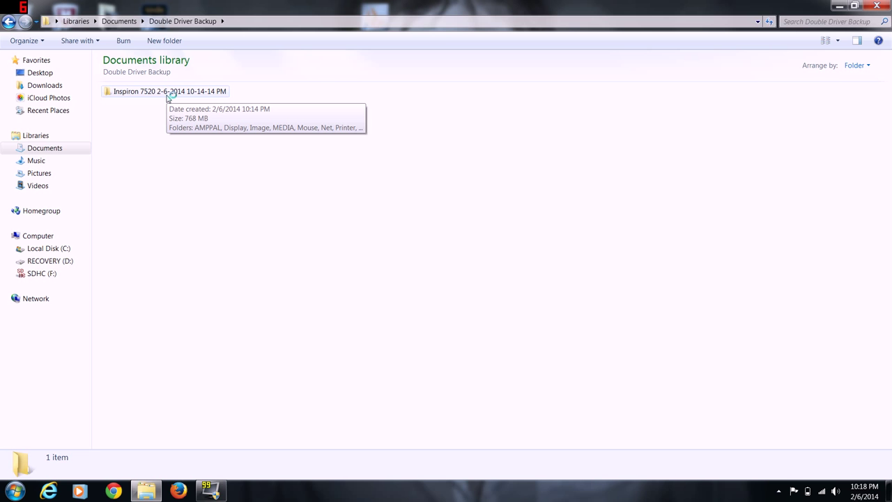
double_click(167, 98)
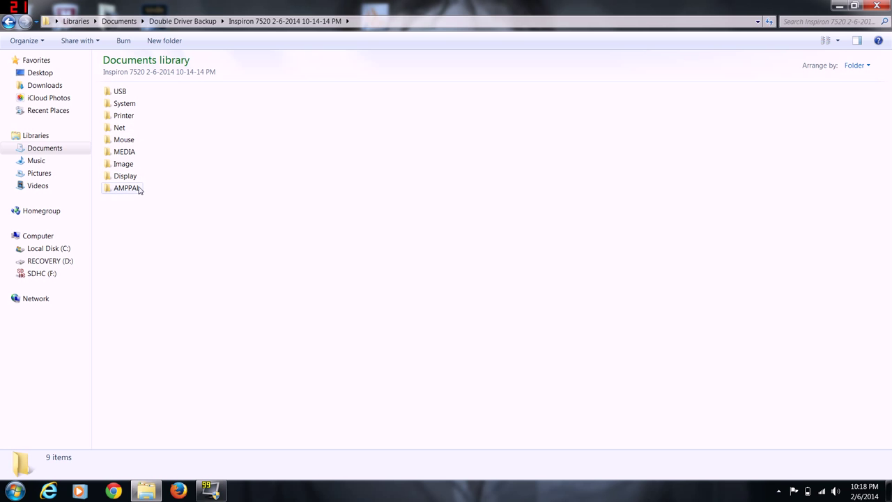
Inspect the backed-up driver files in System's Pci Bus subfolder and return to the list of driver categories.
double_click(133, 104)
double_click(131, 94)
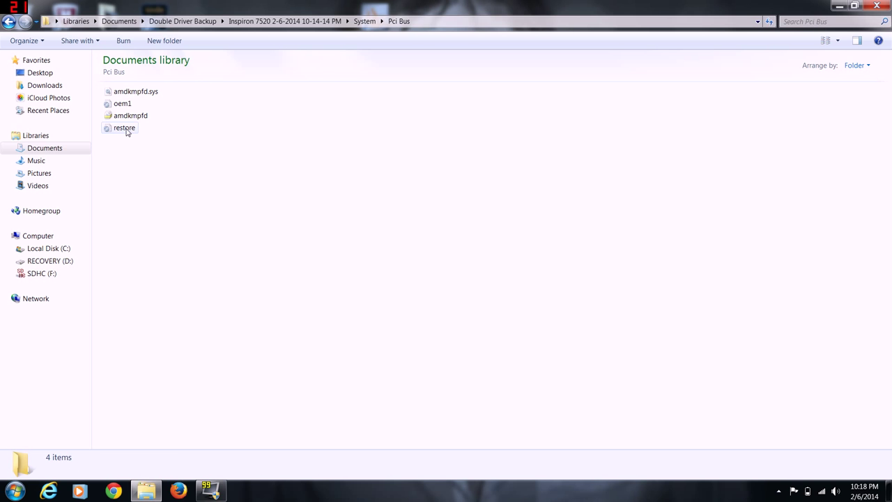
left_click(10, 23)
left_click(11, 24)
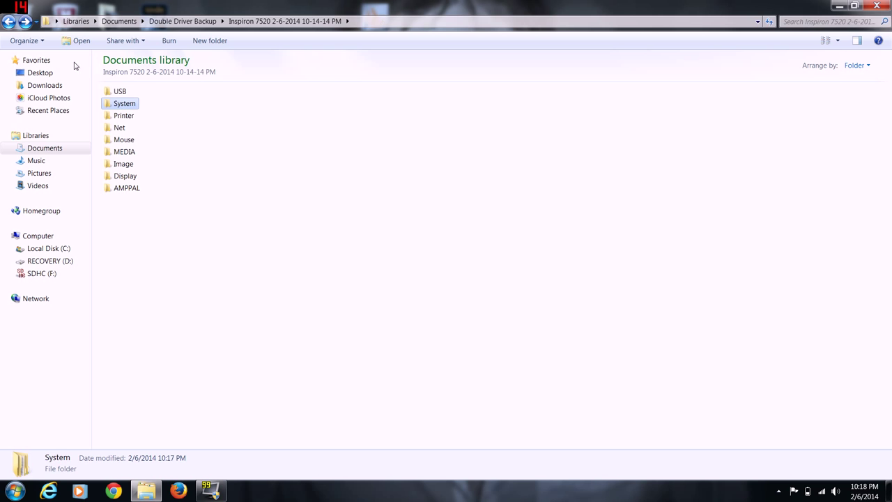
Inspect the Intel(R) Centrino(R) Wireless-N 2230 driver files in the Net folder and return to the driver categories.
double_click(127, 128)
double_click(157, 97)
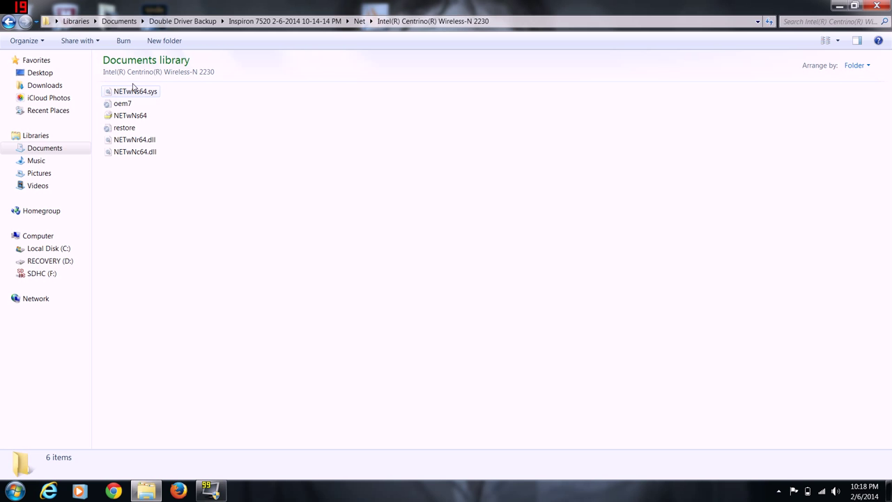
left_click(7, 22)
left_click(8, 21)
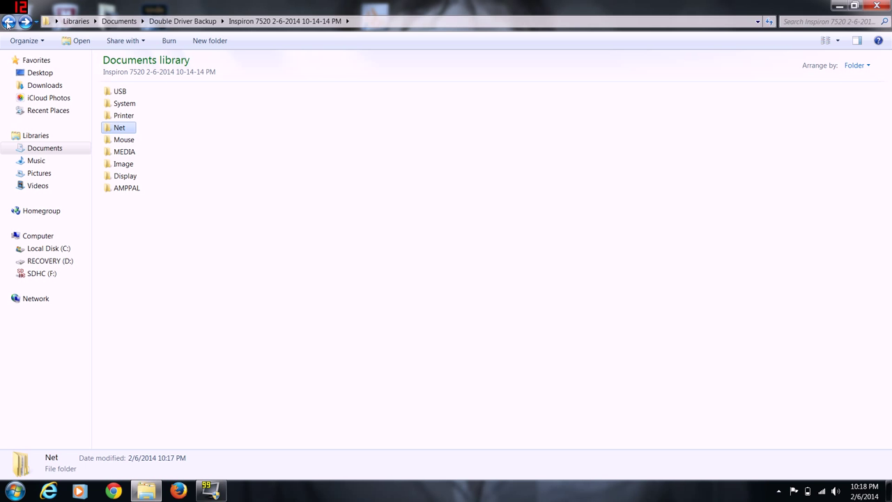
Check the size and file count of the Inspiron 7520 backup folder in its properties, leaving them unchanged.
left_click(8, 22)
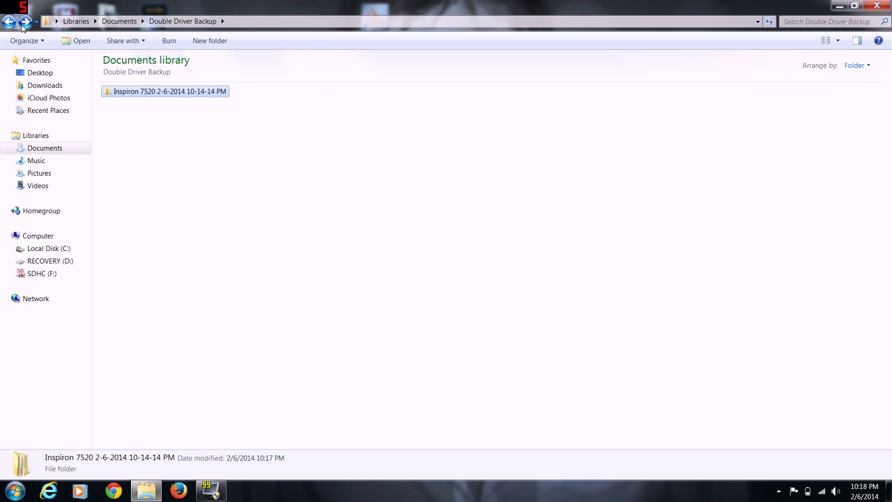
right_click(160, 93)
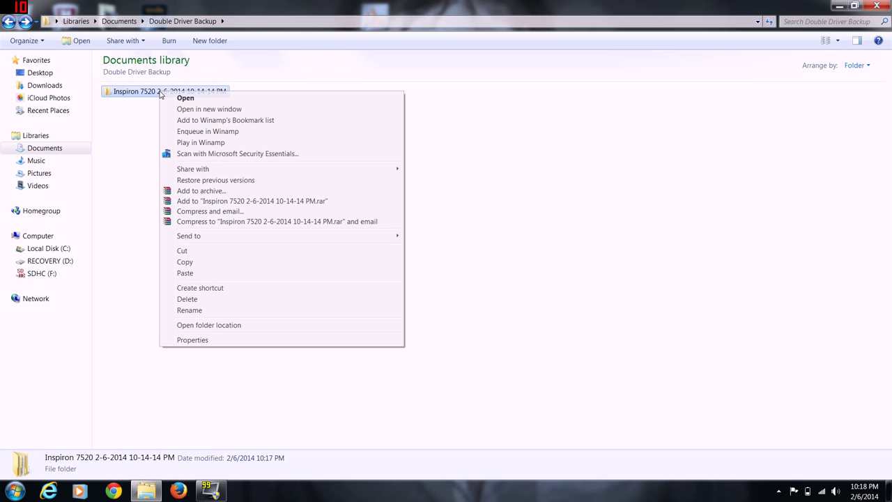
left_click(197, 342)
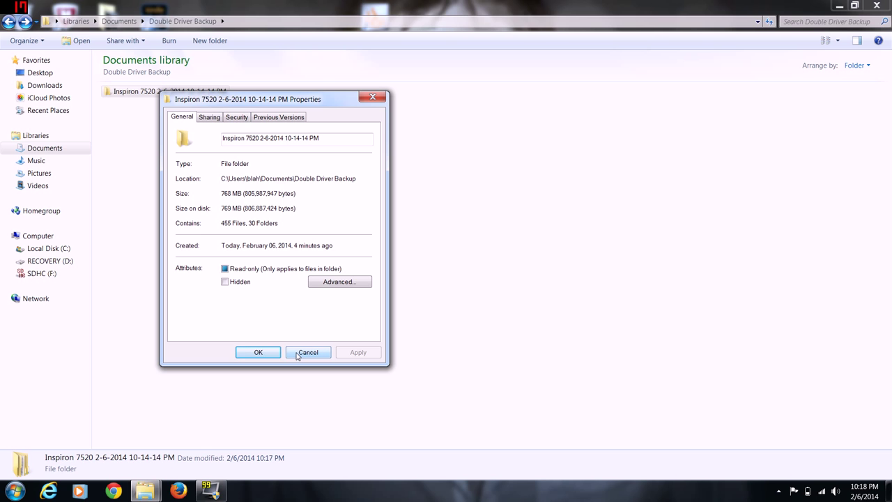
left_click(296, 354)
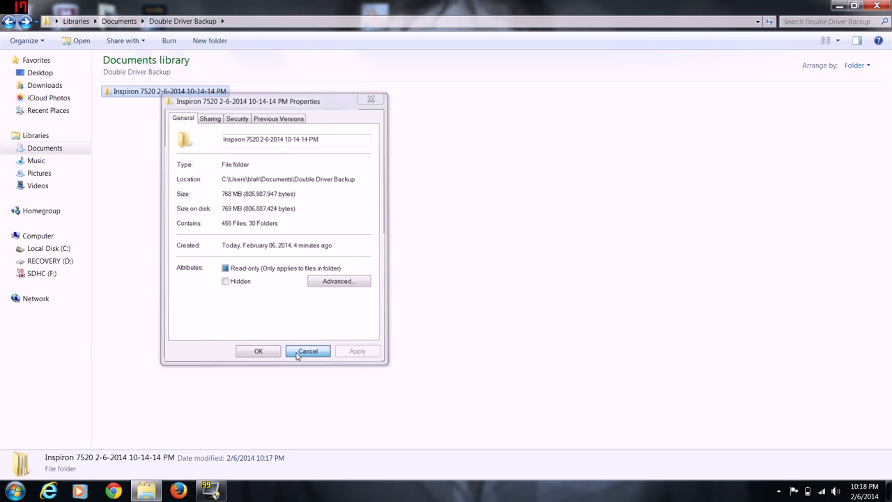